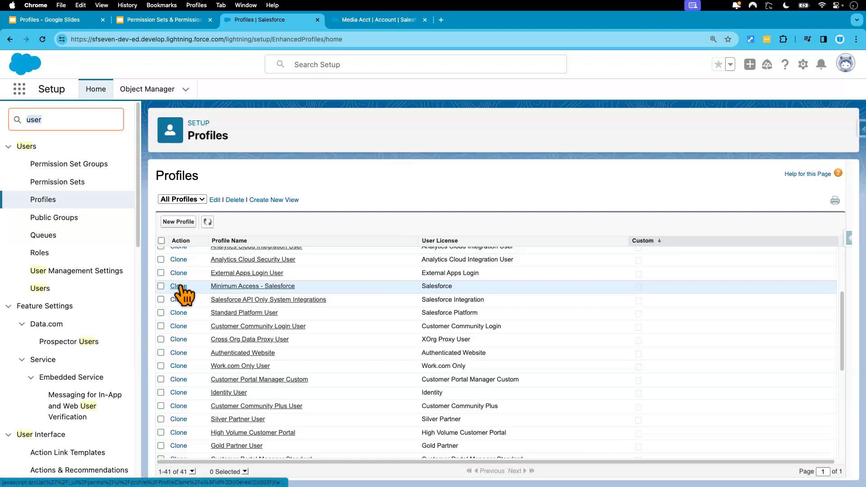
Start a clone of the Minimum Access - Salesforce profile and enter "Maintenance Pr" as the start of its name
left_click(180, 287)
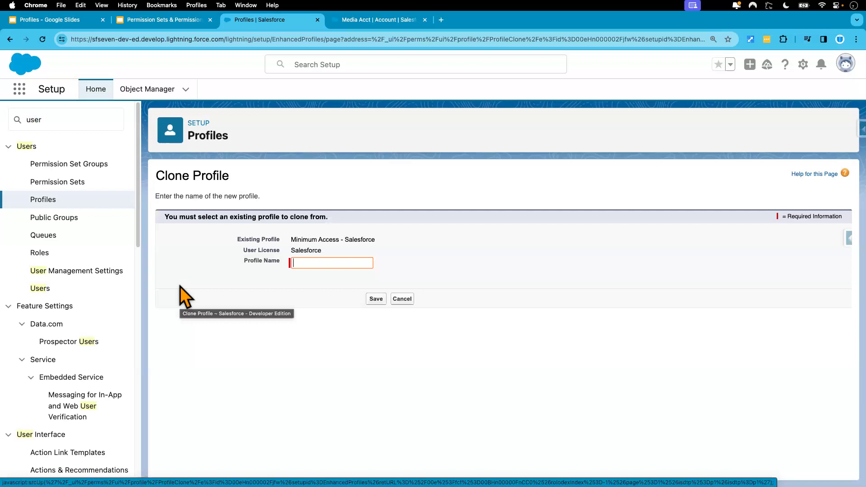
type("M")
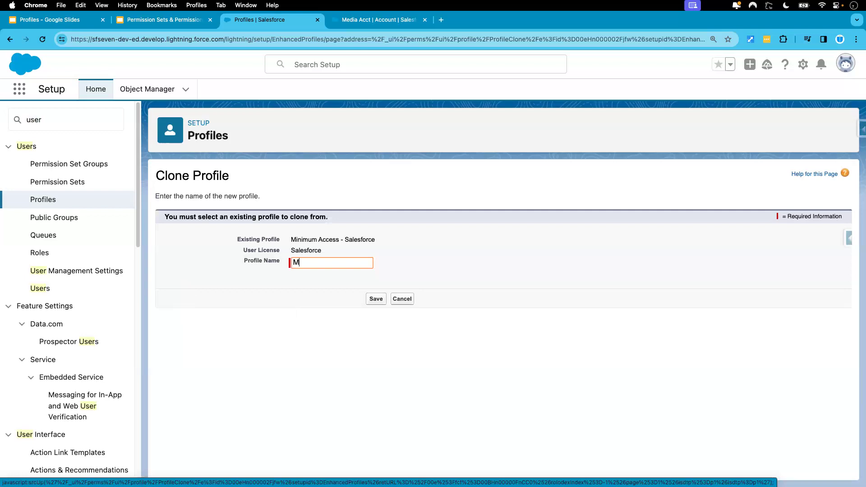
type("aintenance Pr")
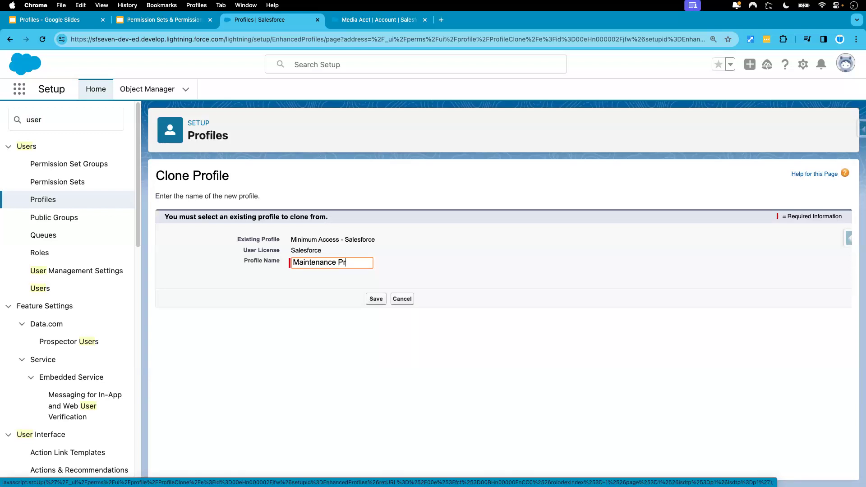
Copy "Maintenance Profile" from the use-case slide into the clone's profile name and save the new profile
left_click(64, 22)
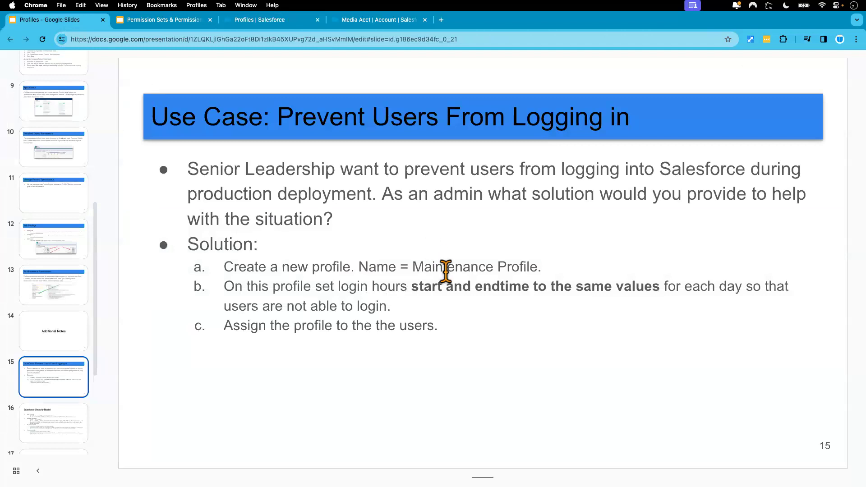
left_click_drag(413, 267, 538, 267)
key("super+c")
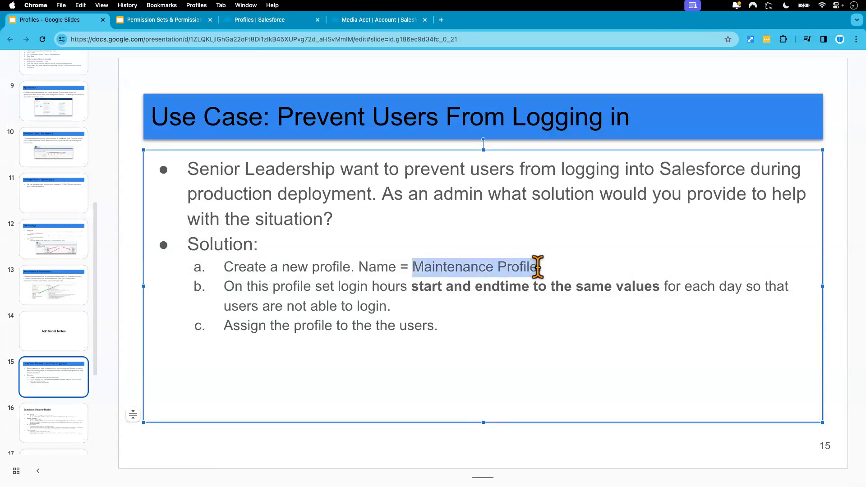
left_click(446, 453)
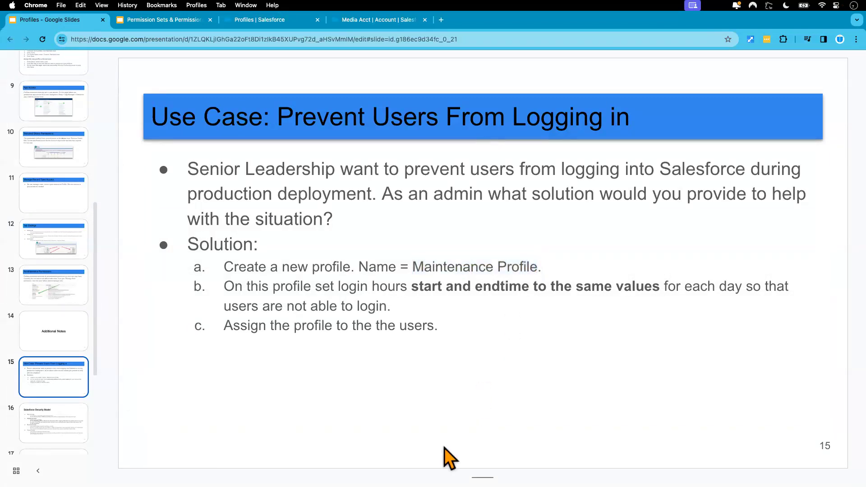
left_click(378, 21)
left_click(264, 20)
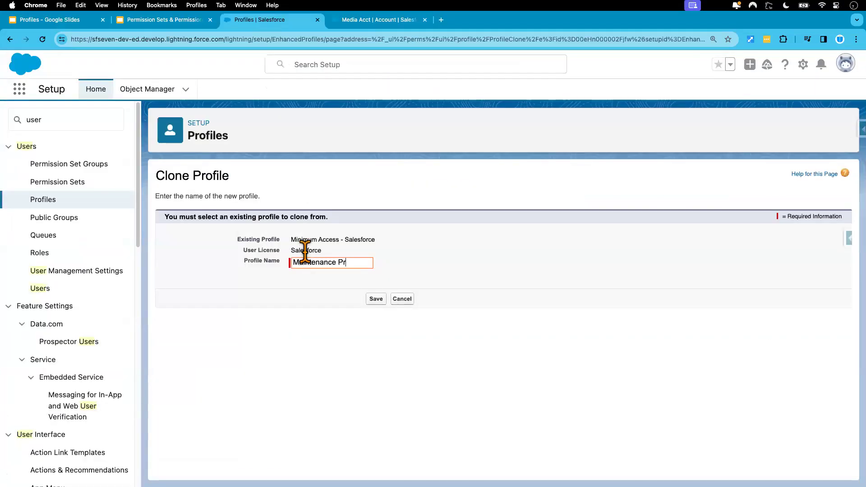
triple_click(350, 262)
key("super+v")
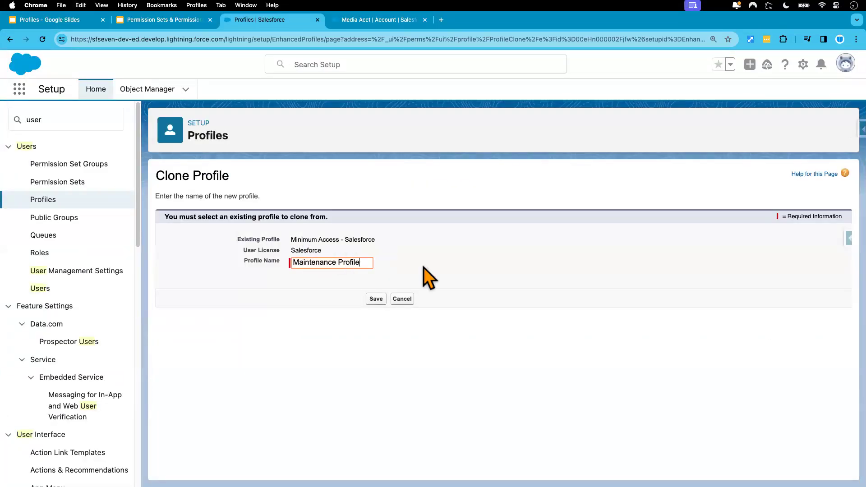
left_click(376, 300)
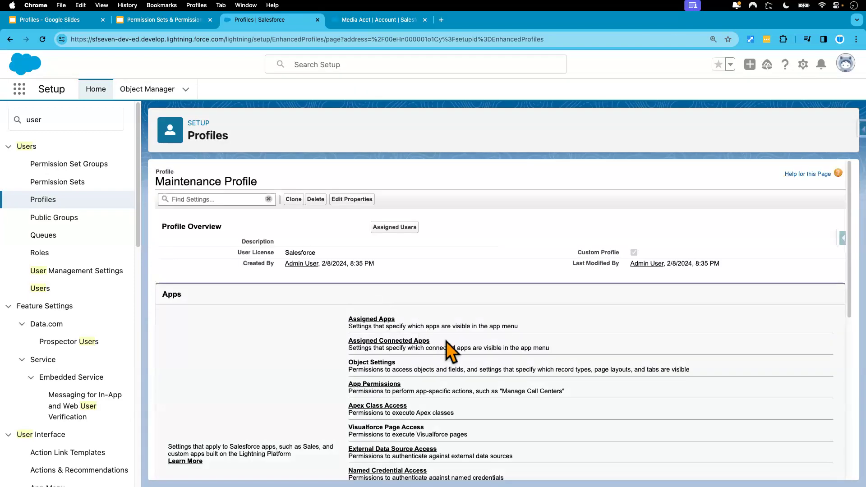
scroll(486, 380, "down", 2)
scroll(486, 381, "down", 10)
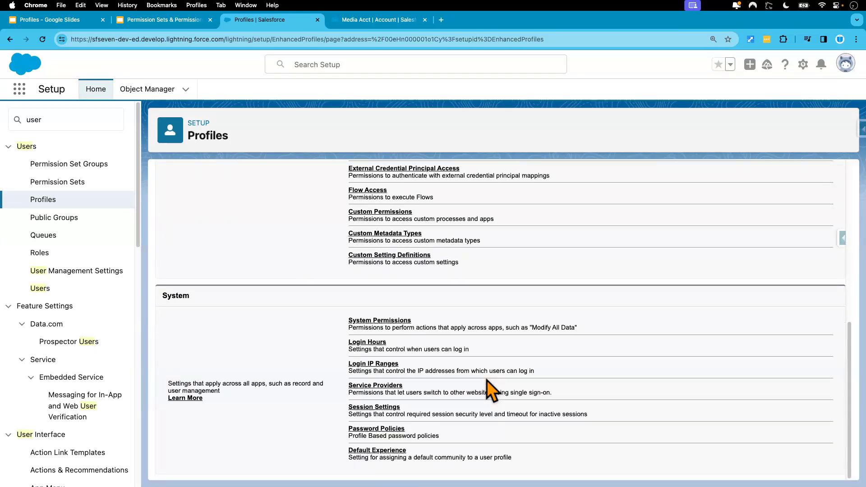
scroll(486, 380, "up", 12)
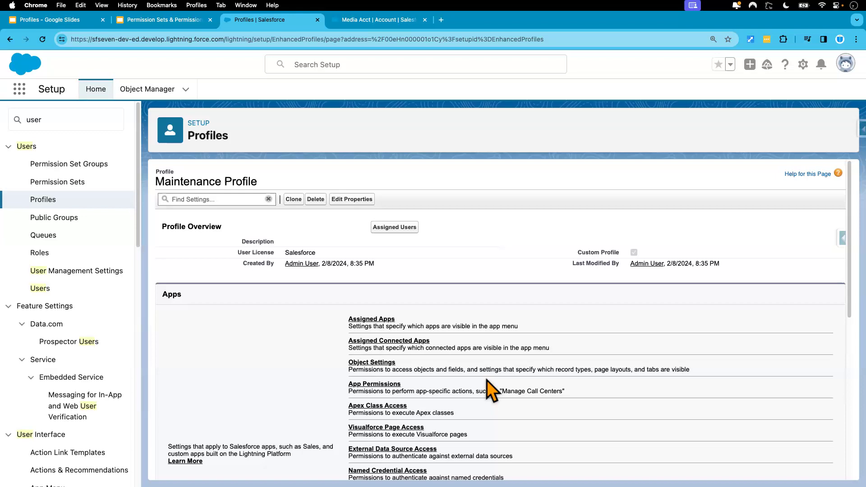
Switch to the incognito Salesforce window and open the LMS app from Object Manager
key("ctrl+Right")
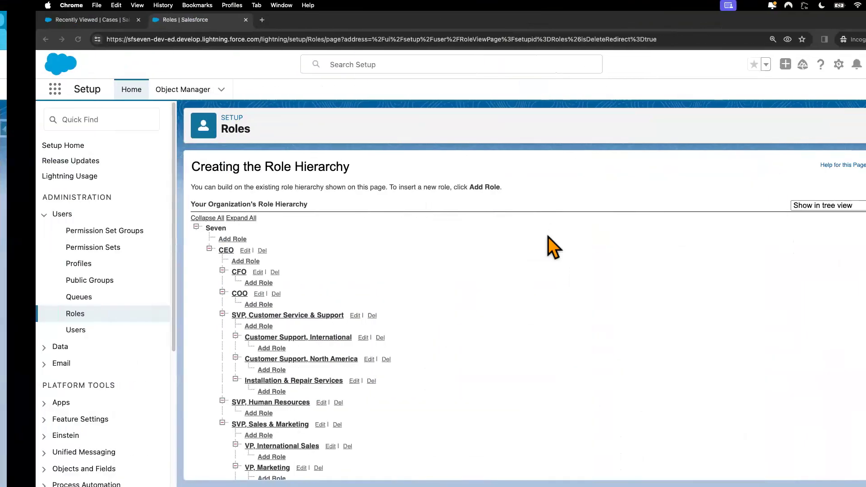
left_click(152, 90)
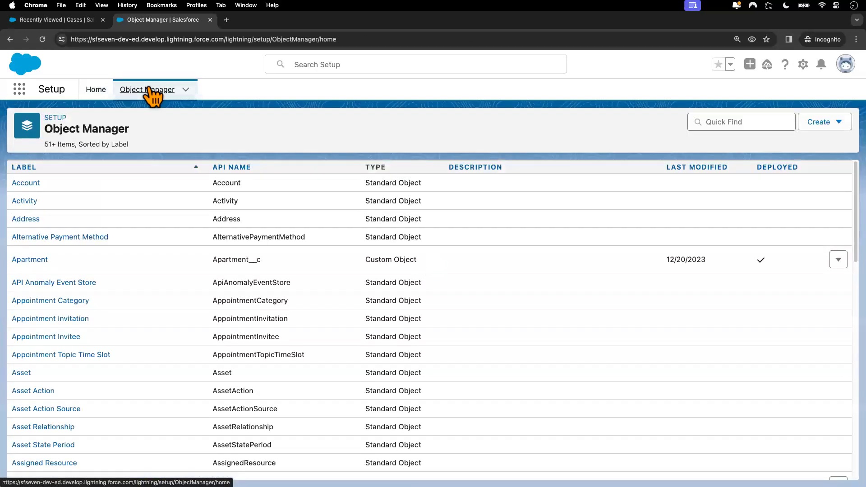
left_click(20, 89)
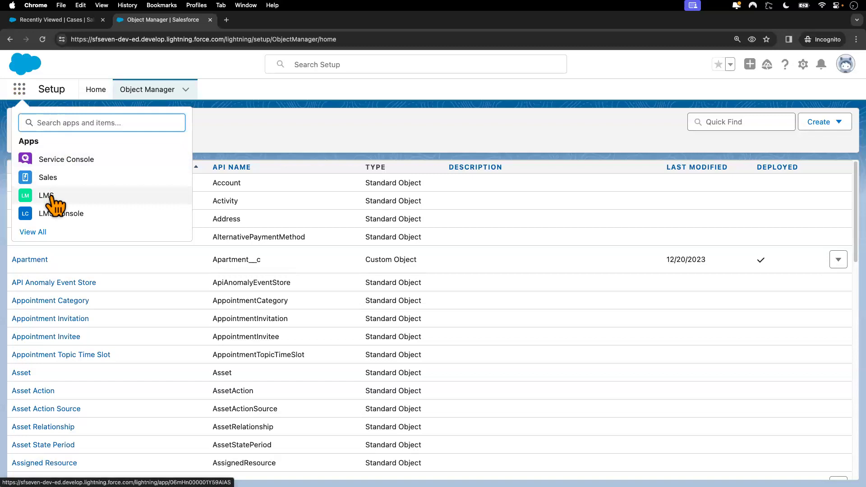
left_click(71, 206)
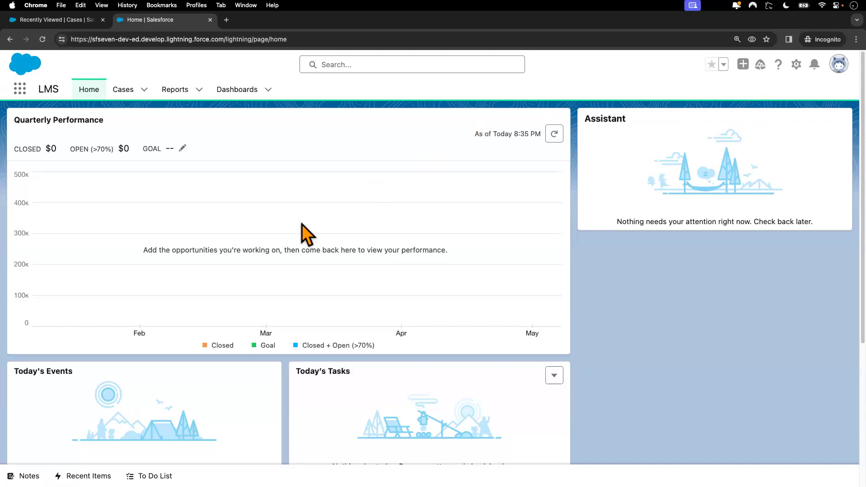
Log out of the test user's session and log back in with the test user's username and account password
left_click(839, 64)
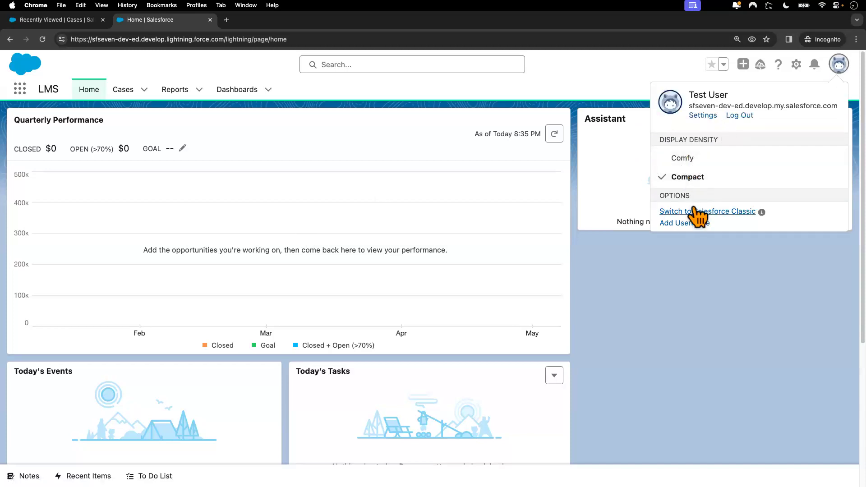
left_click(739, 116)
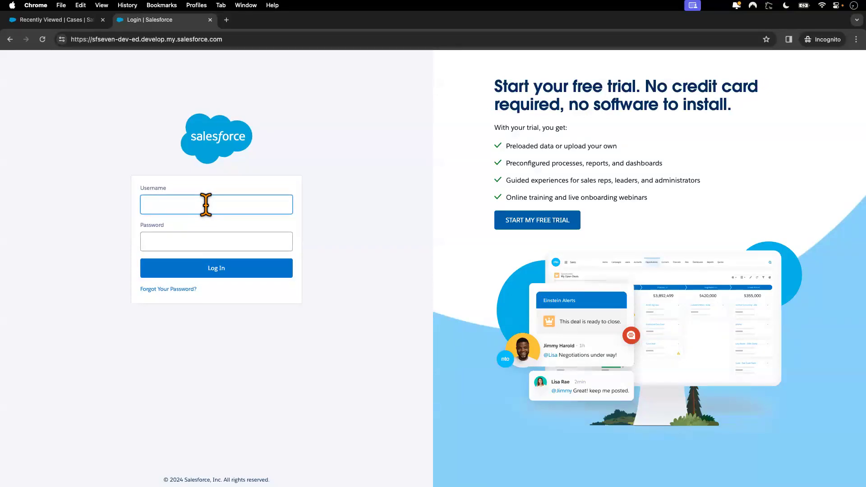
left_click(198, 240)
type("••••••••••")
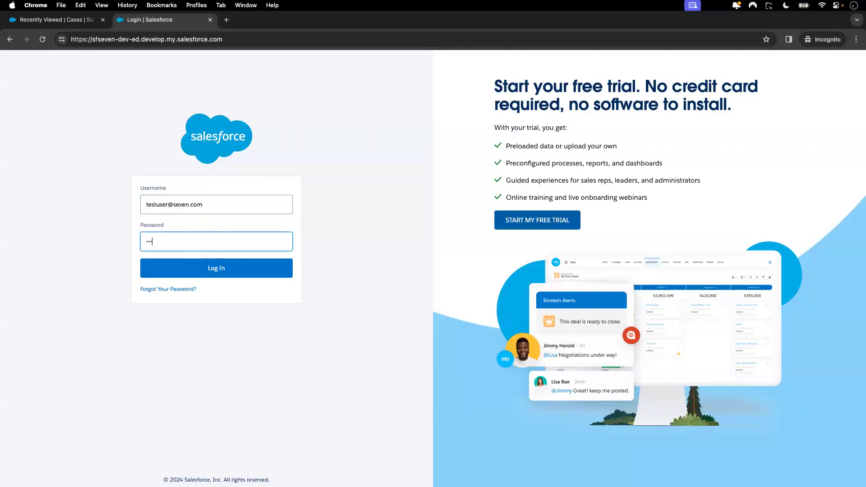
type("••")
left_click(217, 271)
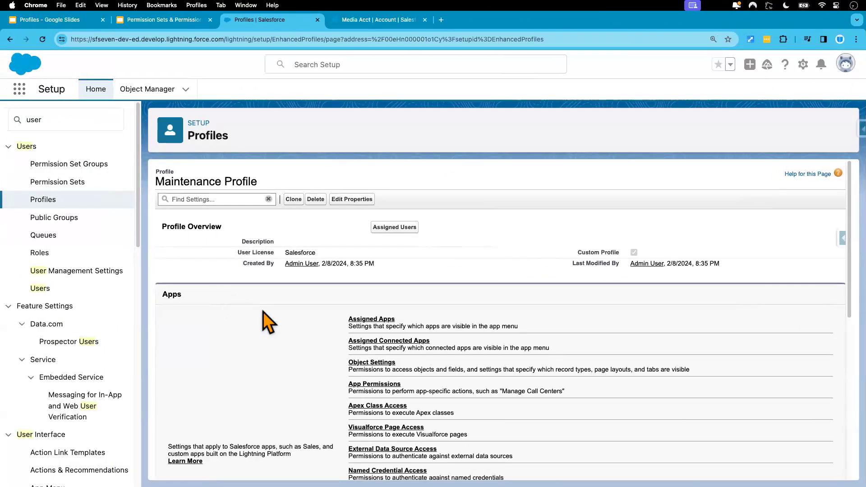
Open the Login Hours settings of the Maintenance Profile for editing in the admin window
scroll(264, 316, "down", 4)
scroll(268, 322, "down", 1)
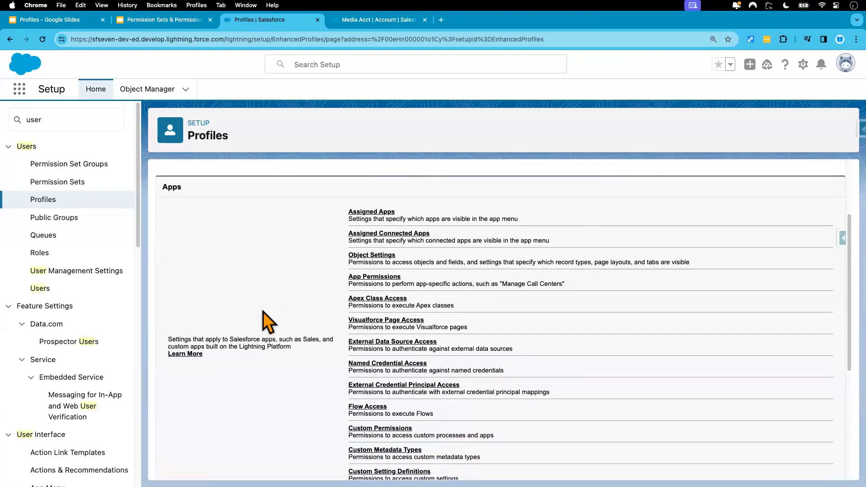
scroll(269, 323, "up", 5)
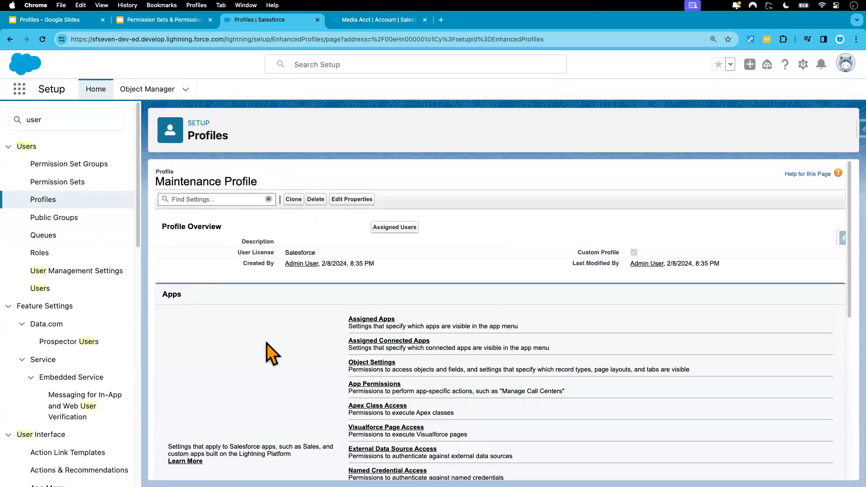
scroll(271, 364, "down", 15)
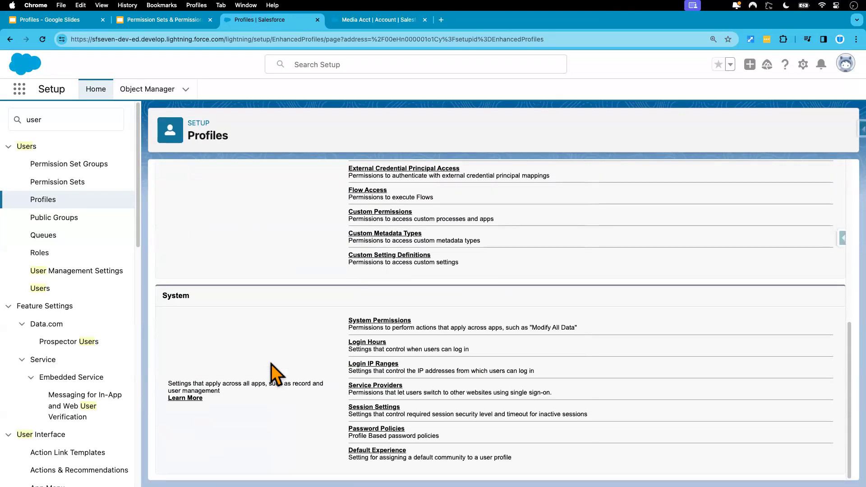
left_click(365, 343)
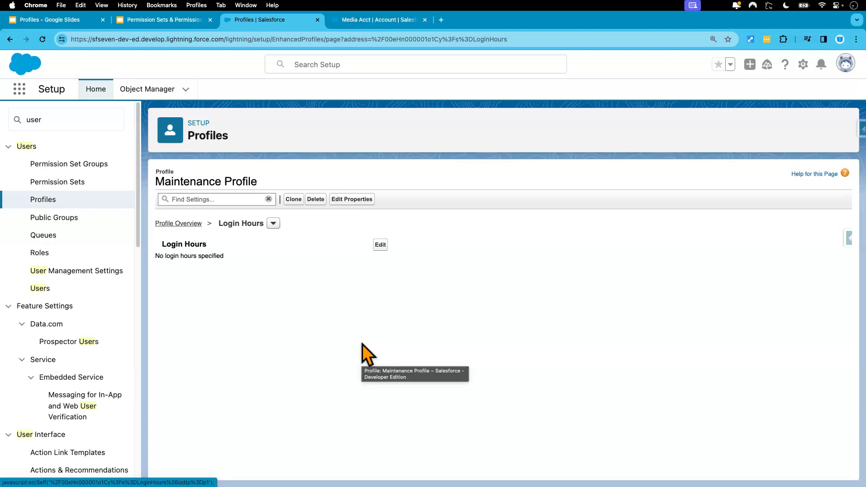
left_click(380, 245)
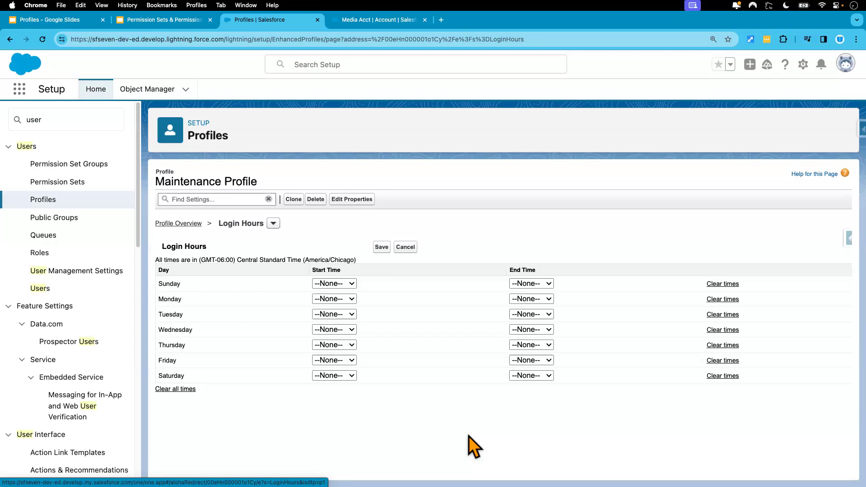
Set Monday's login hours to start at 8:00 AM and end at 5:00 PM
left_click(351, 300)
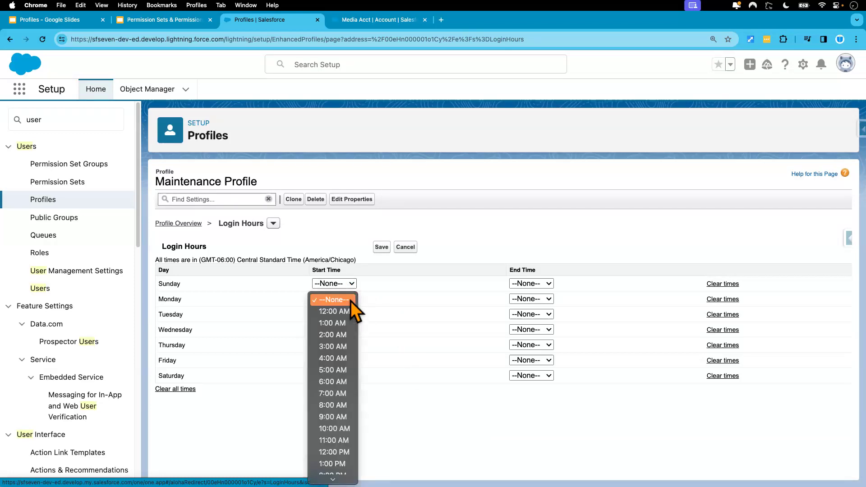
left_click(345, 405)
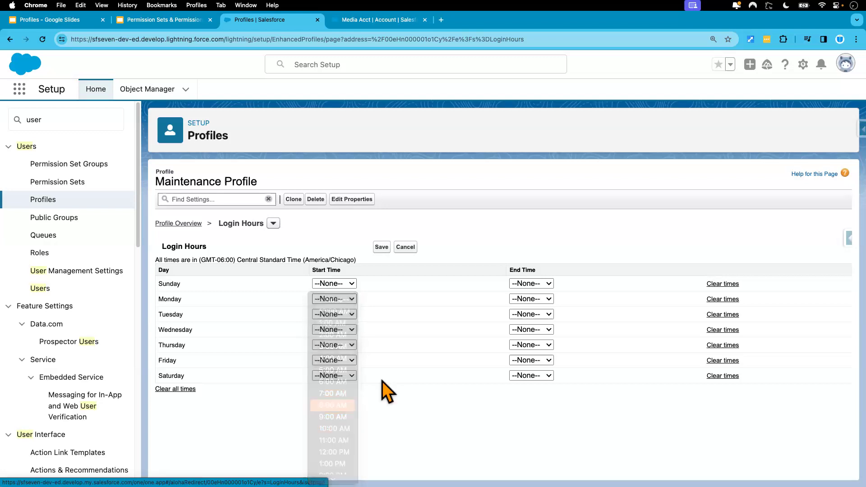
left_click(536, 299)
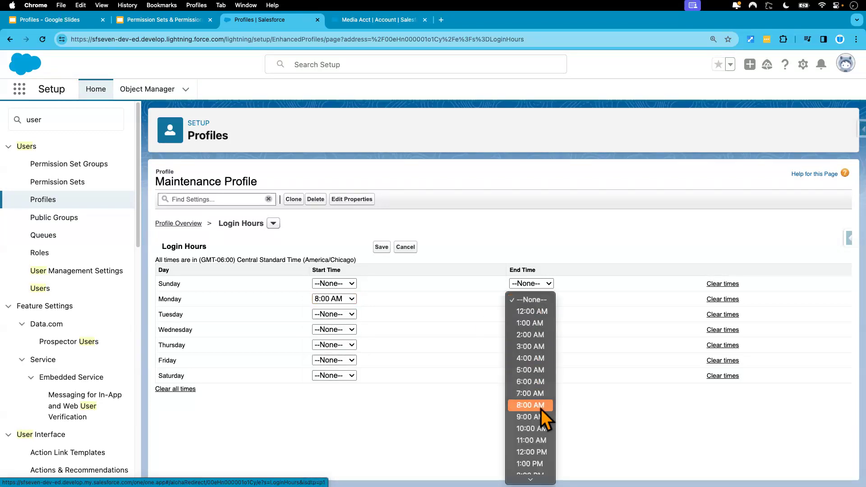
scroll(540, 410, "down", 3)
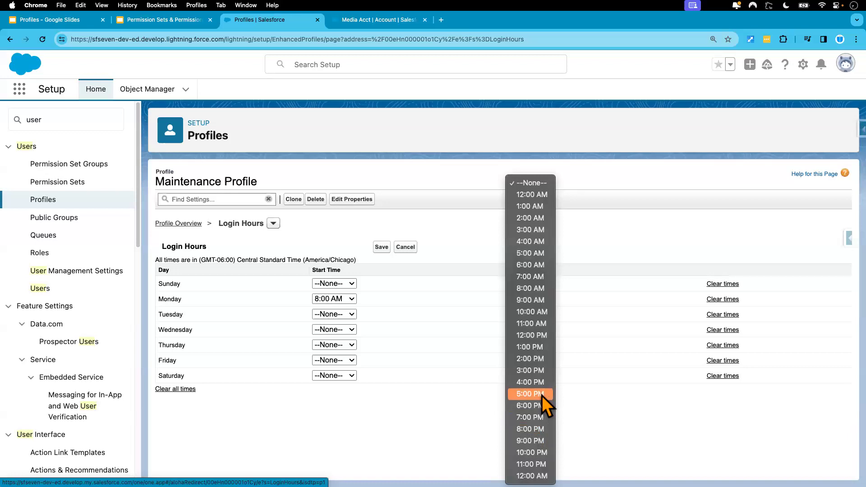
left_click(542, 395)
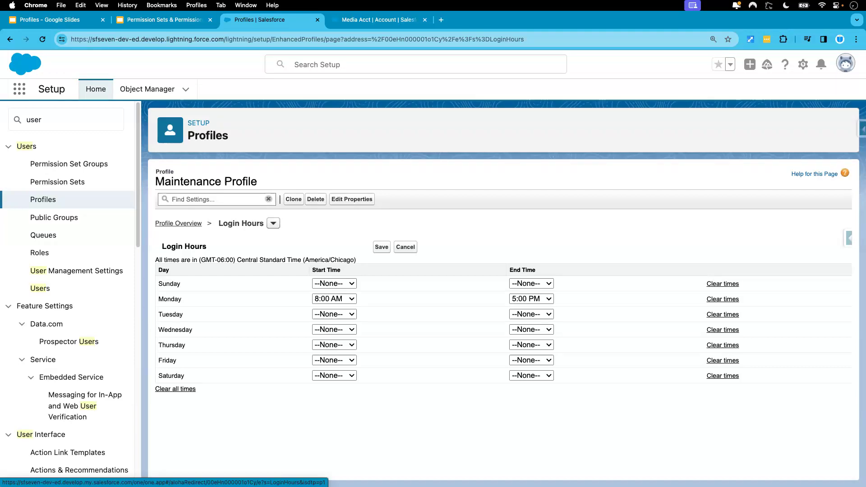
Set both the start and end time of Sunday's login hours to 12:00 AM
left_click(351, 284)
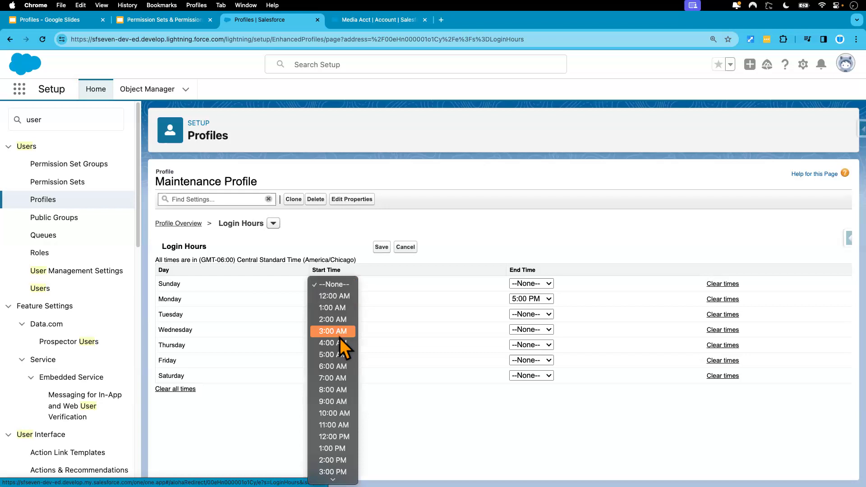
left_click(342, 298)
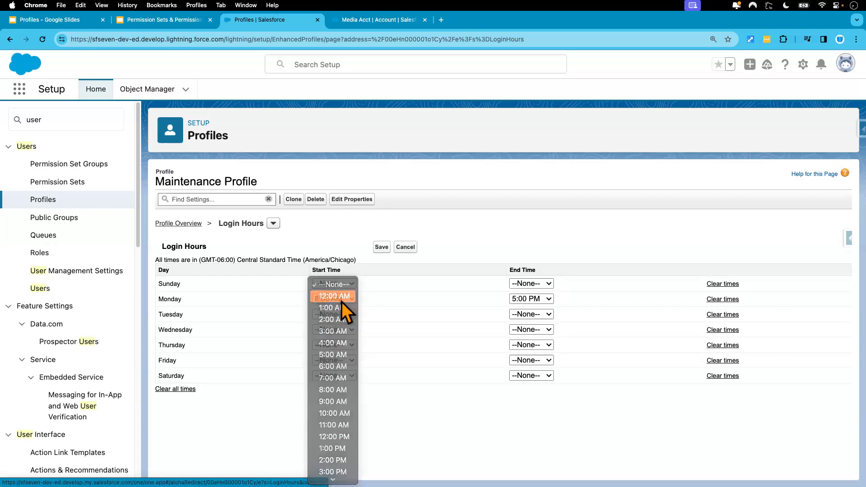
left_click(529, 287)
left_click(544, 299)
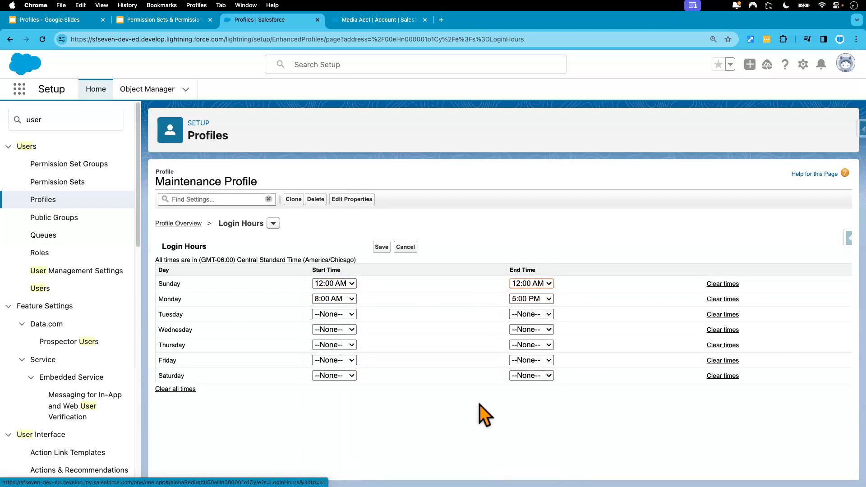
Set both the start and end time of Monday's login hours to 12:00 AM
left_click(351, 300)
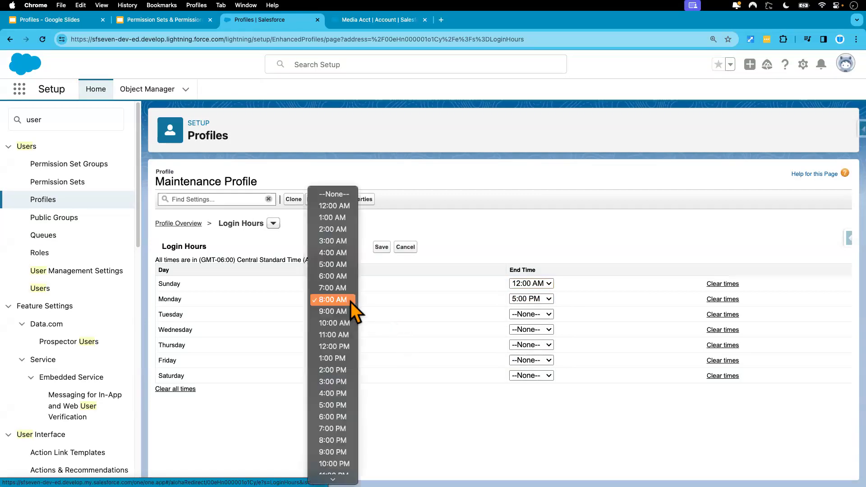
left_click(340, 210)
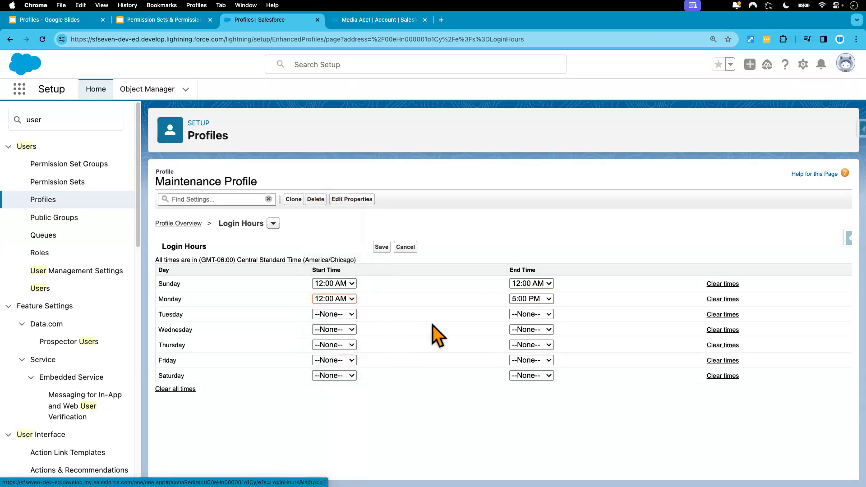
left_click(542, 301)
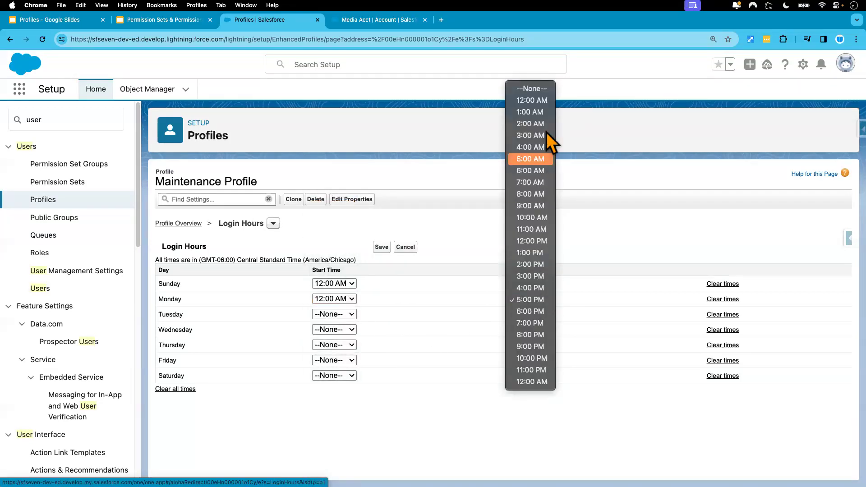
left_click(543, 100)
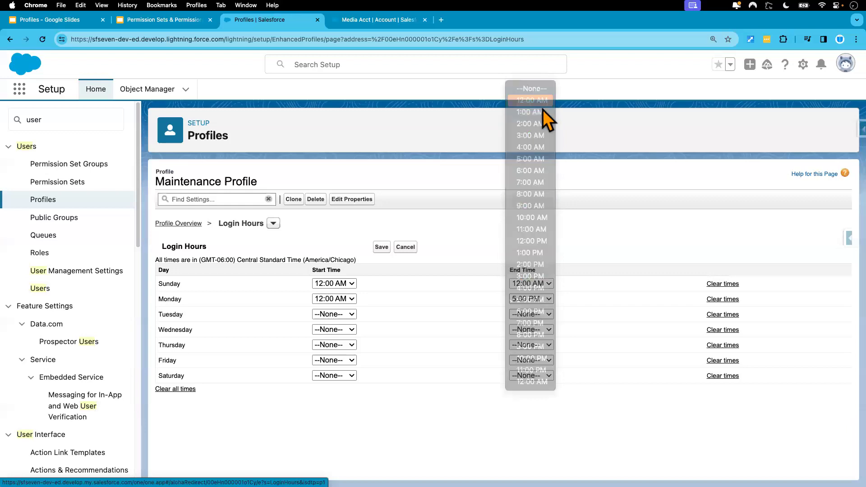
Set the login start time to 12:00 AM for each day from Tuesday through Saturday
left_click(340, 316)
left_click(340, 331)
left_click(340, 331)
left_click(340, 345)
left_click(339, 345)
left_click(339, 357)
left_click(340, 361)
left_click(341, 373)
left_click(342, 376)
left_click(340, 388)
Set the login end time to 12:00 AM for Tuesday through Saturday and save the login hours
left_click(530, 314)
left_click(531, 329)
left_click(532, 330)
left_click(533, 343)
left_click(534, 345)
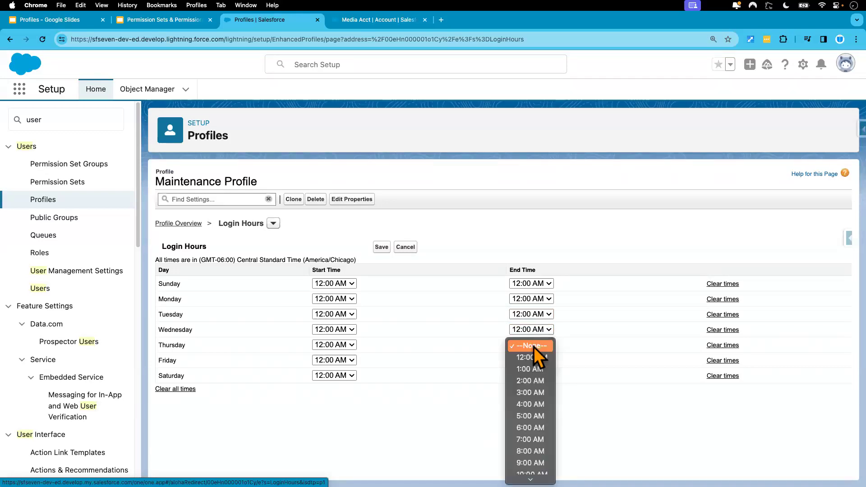
left_click(535, 356)
left_click(535, 359)
left_click(535, 373)
left_click(534, 375)
left_click(532, 389)
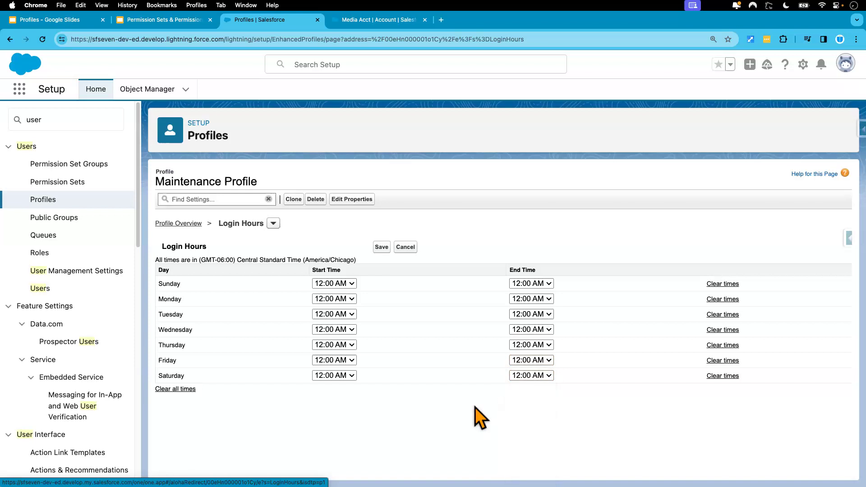
left_click(381, 248)
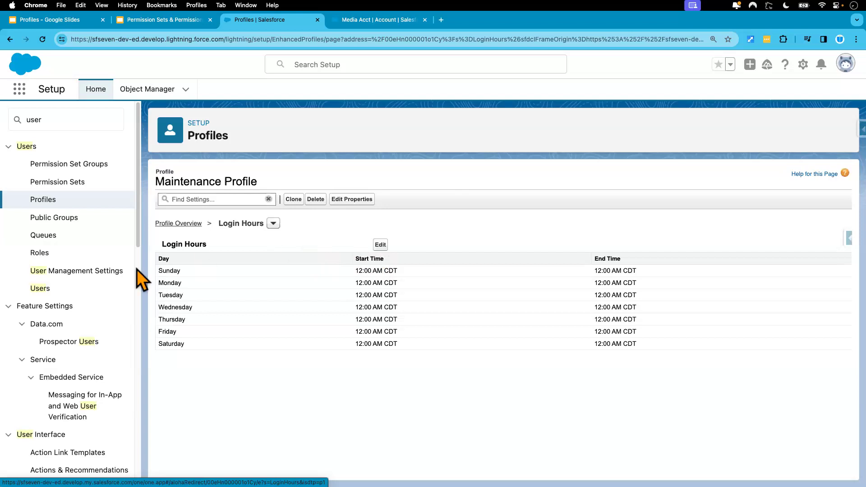
Assign the Maintenance Profile to the test user in the Users setup and save the user record
left_click(40, 289)
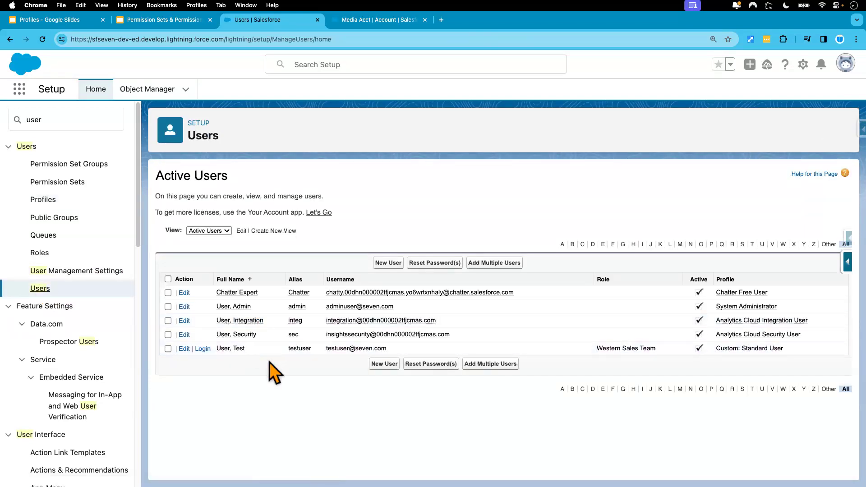
left_click(183, 349)
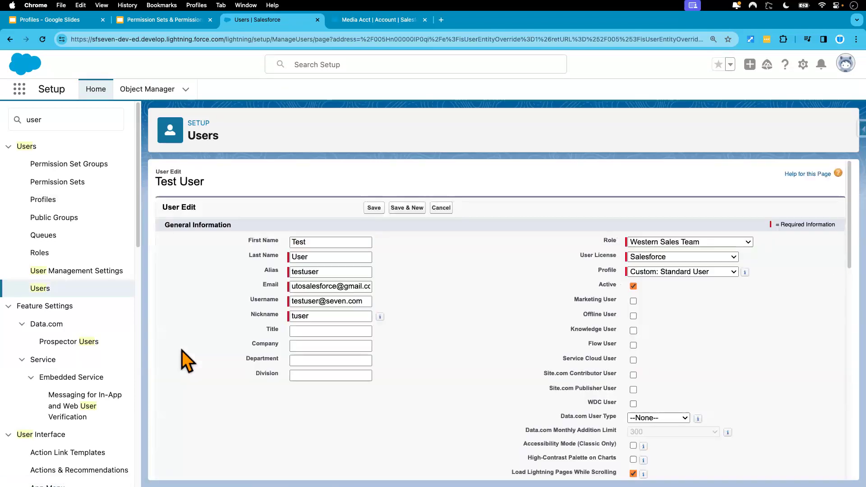
left_click(670, 272)
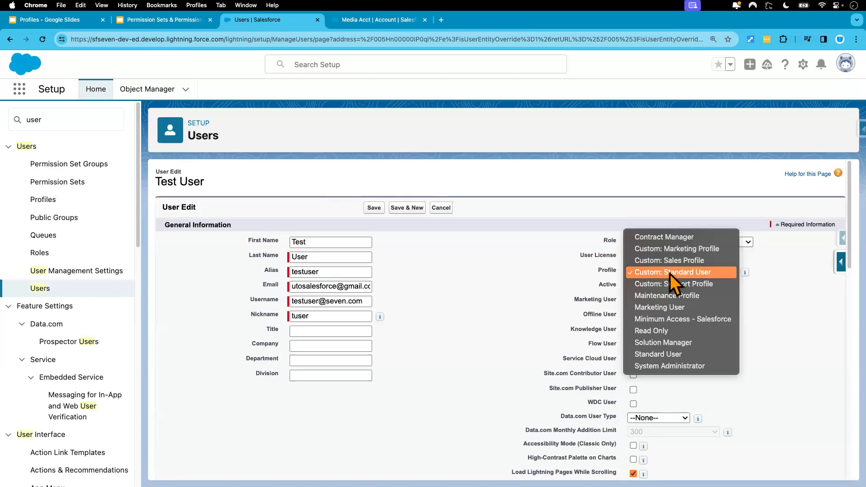
left_click(703, 297)
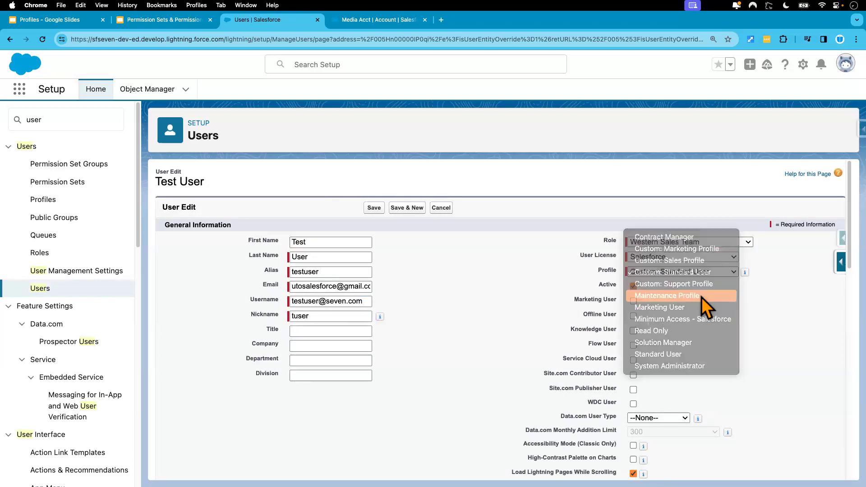
left_click(374, 208)
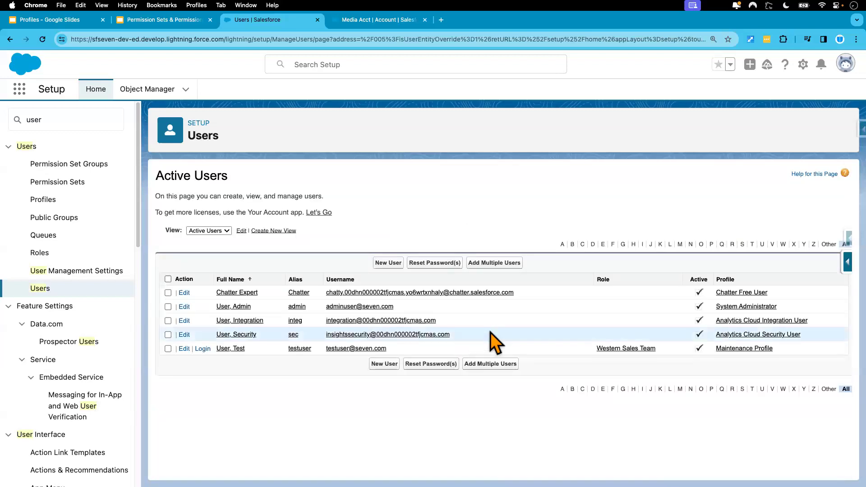
Reload the test user's session in the incognito window and try to log in with the test user's username and account password
key("ctrl+Right")
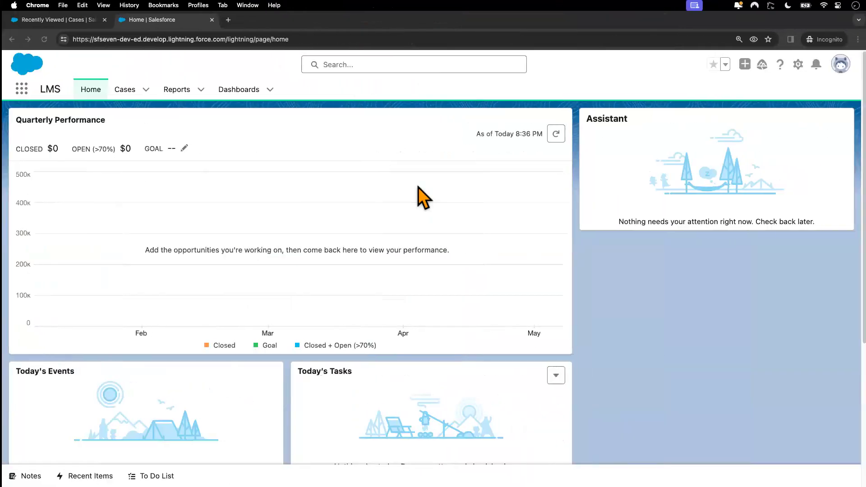
left_click(48, 44)
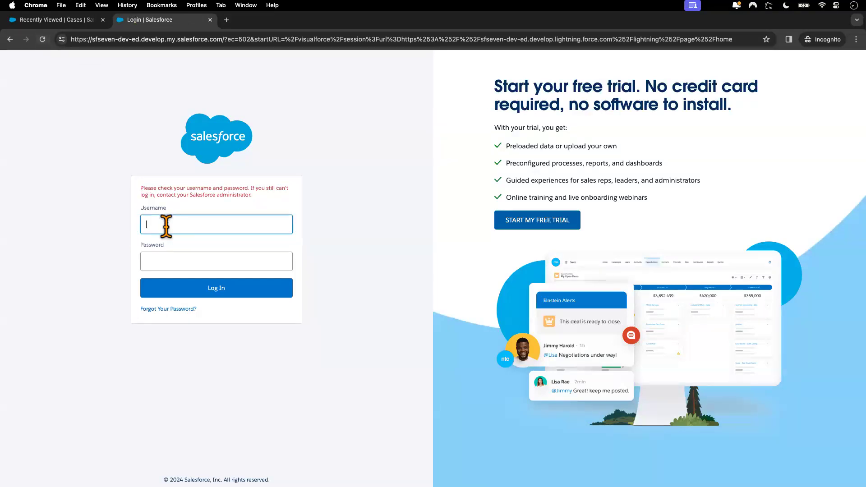
left_click(163, 264)
type("••••••••••")
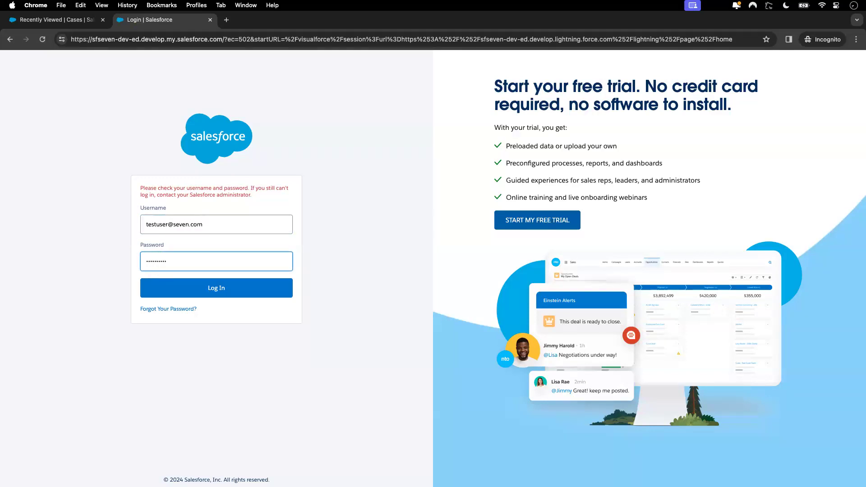
type("••")
left_click(204, 288)
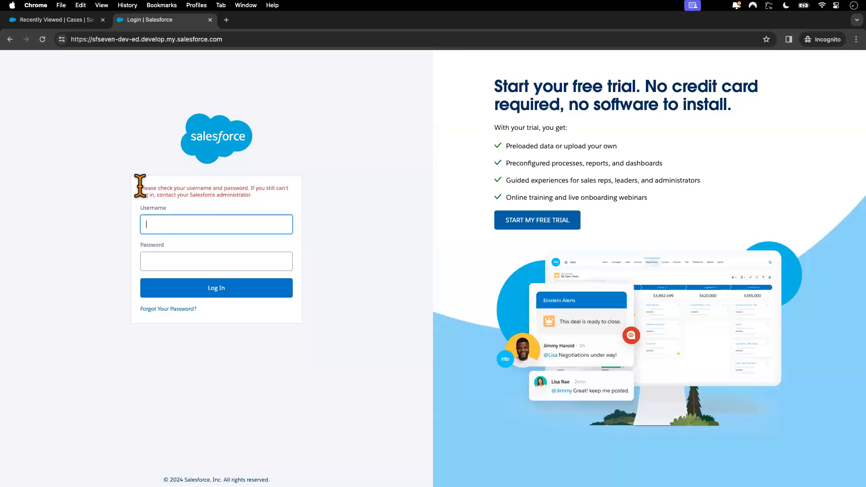
left_click_drag(141, 185, 271, 205)
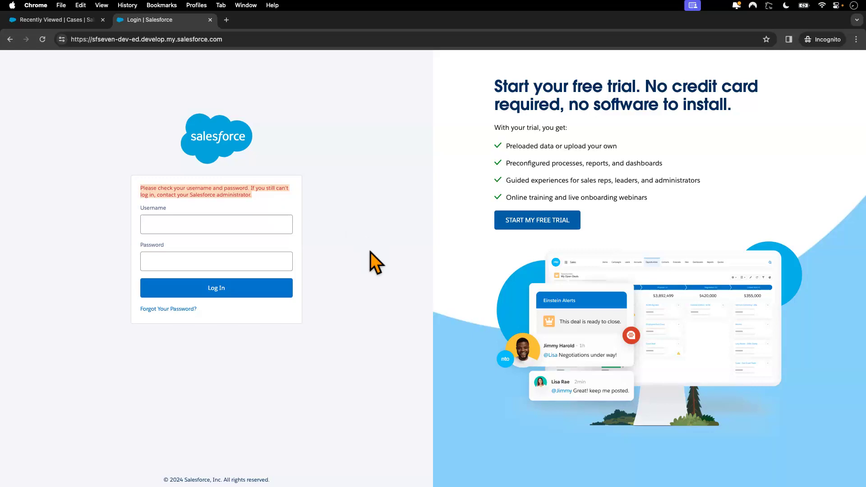
Return to the admin window and open the Profiles presentation in Google Slides to review the login prevention use case
key("ctrl+Left")
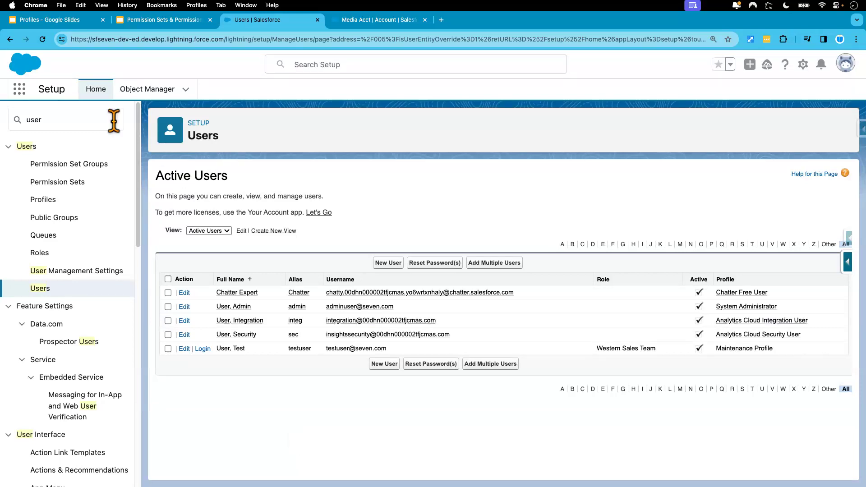
left_click(66, 27)
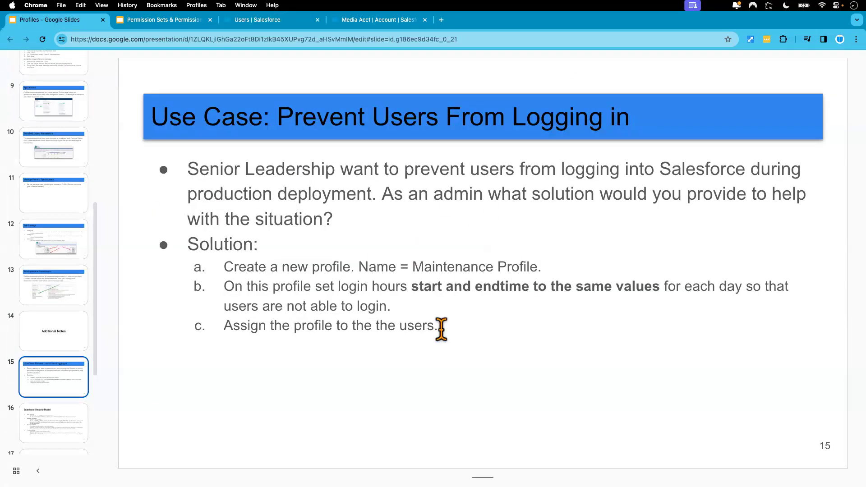